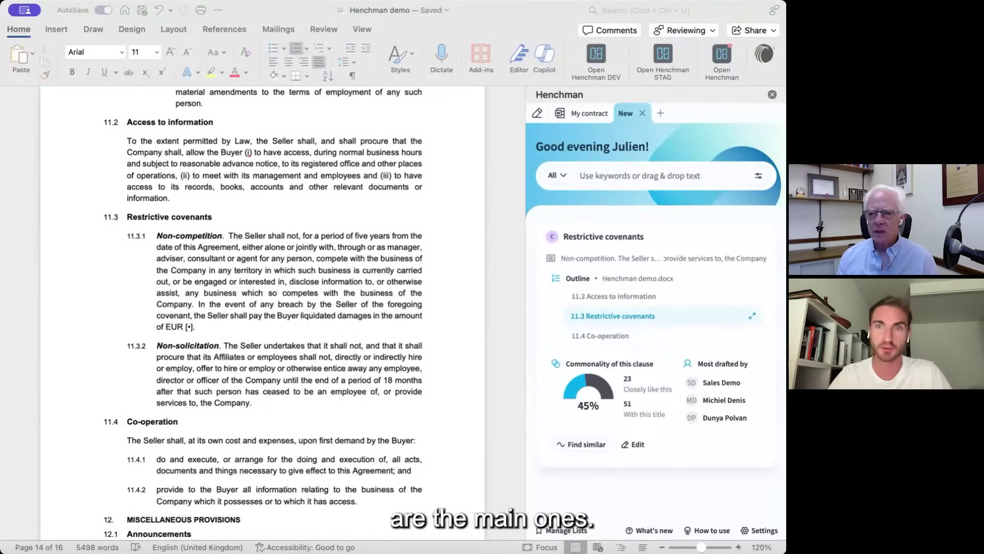
{"action": "left_click", "coordinate": [324, 427]}
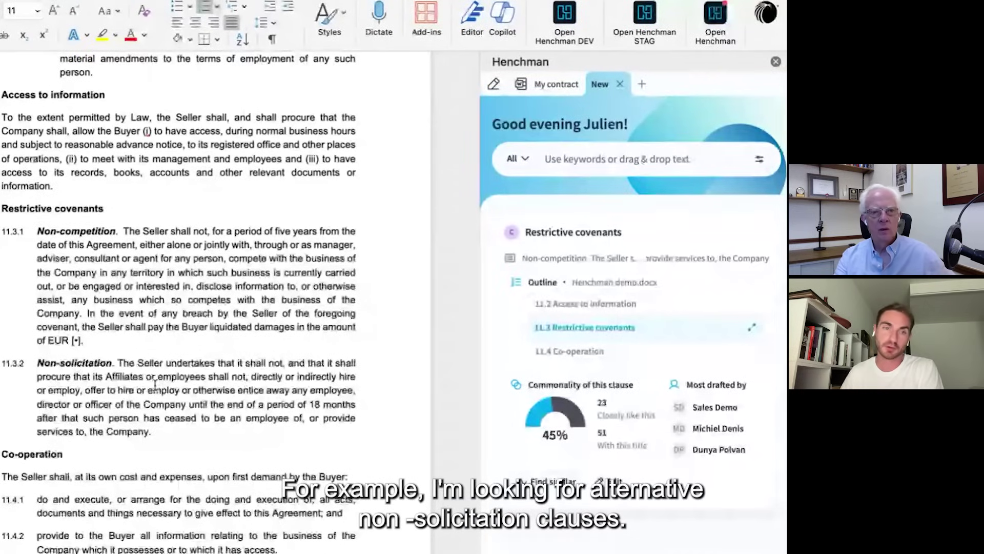
Search Henchman for 'non-solicitation' via the 'non-sol' suggestion and expand the clause results.
{"action": "left_click", "coordinate": [635, 177]}
{"action": "type", "text": "non-"}
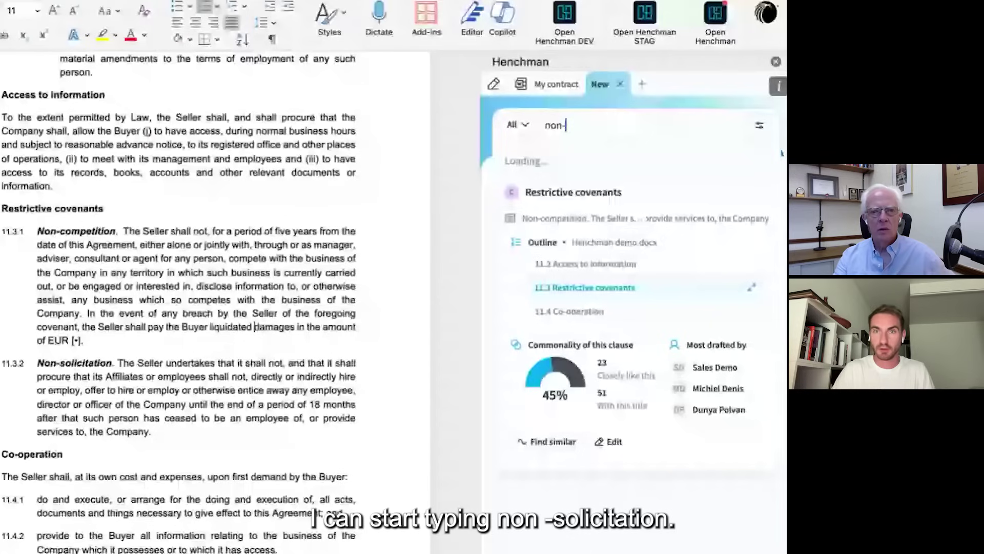
{"action": "type", "text": "sol"}
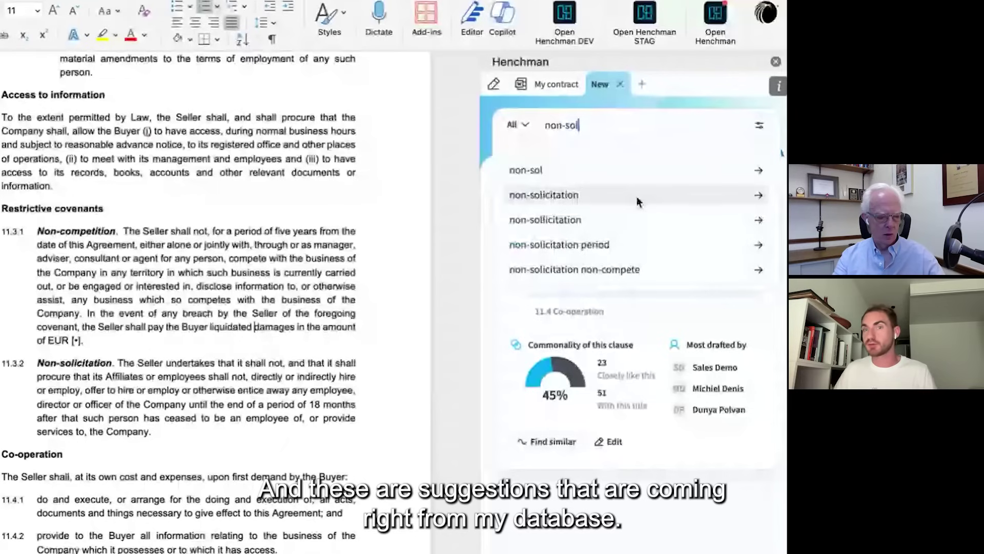
{"action": "left_click", "coordinate": [638, 196]}
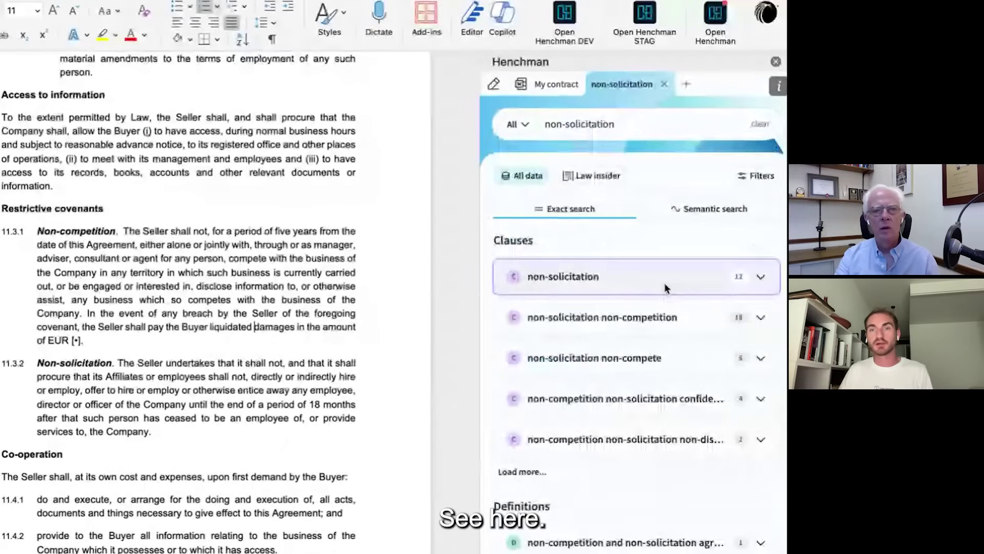
{"action": "left_click", "coordinate": [665, 288]}
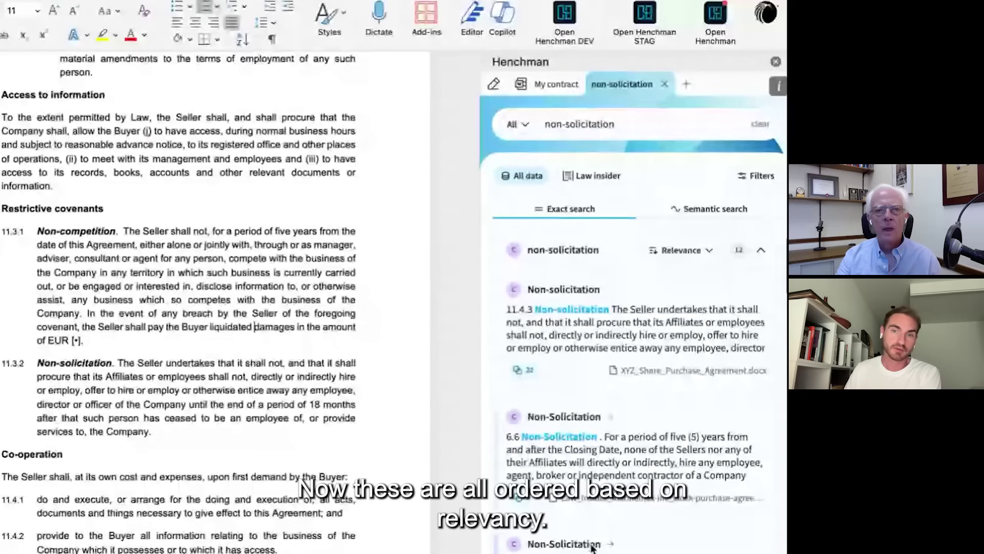
{"action": "mouse_move", "coordinate": [636, 328]}
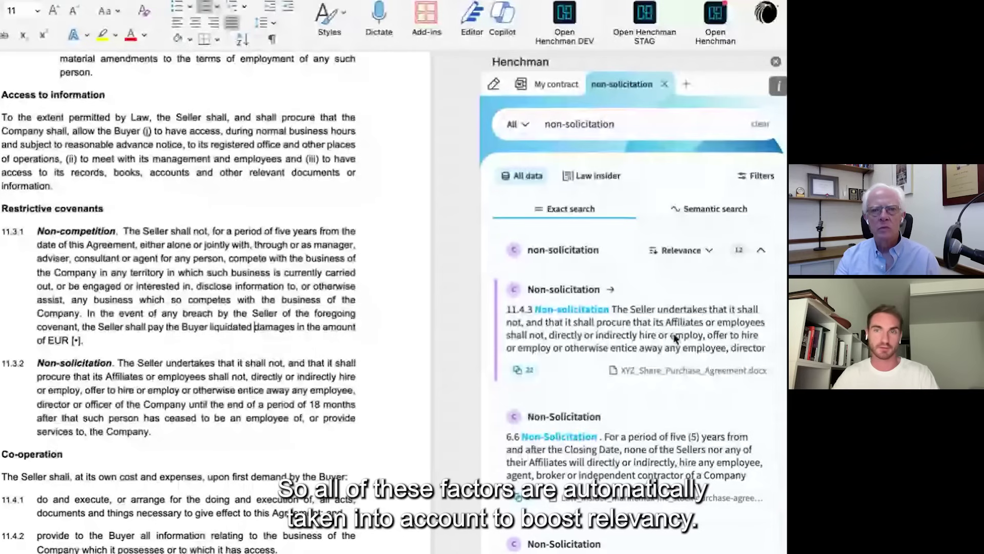
View the 11.4.3 Non-solicitation result's full text and metadata, then close it.
{"action": "scroll", "coordinate": [661, 364], "scroll_direction": "down", "scroll_amount": 5}
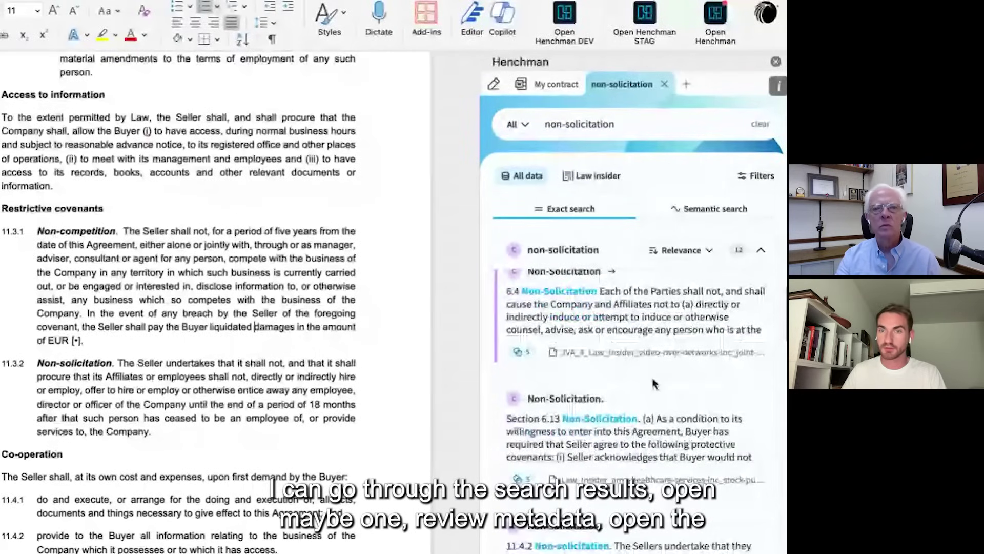
{"action": "scroll", "coordinate": [653, 384], "scroll_direction": "up", "scroll_amount": 5}
{"action": "left_click", "coordinate": [668, 367]}
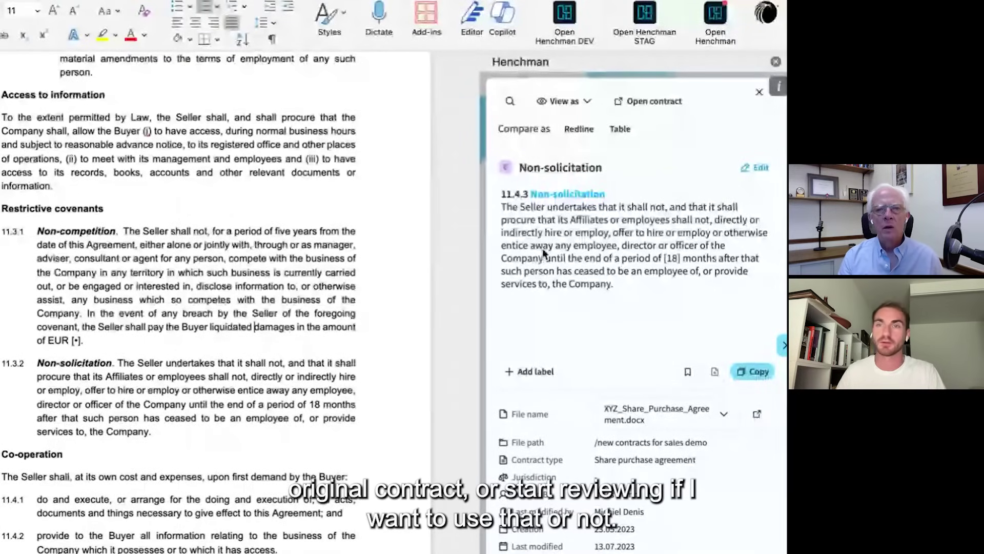
{"action": "left_click", "coordinate": [759, 92]}
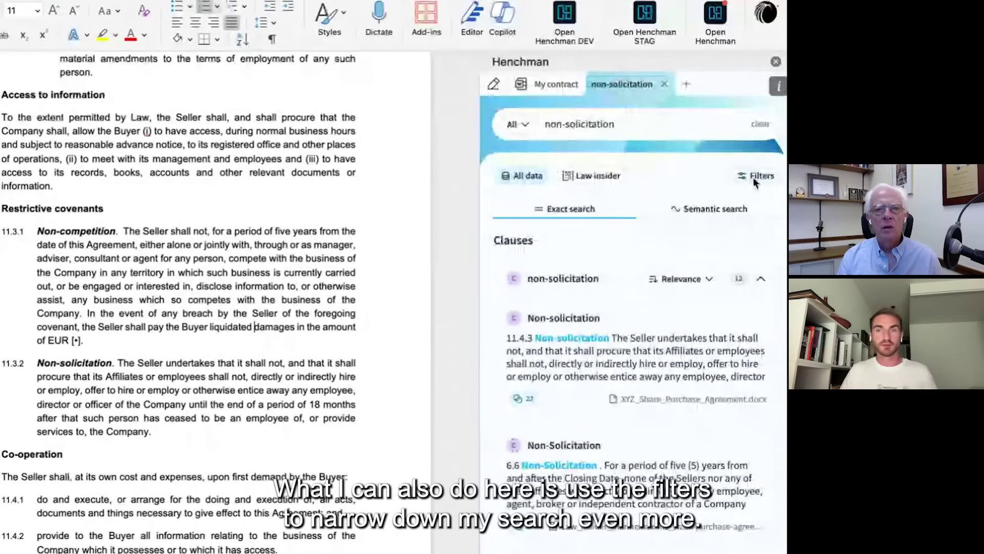
Filter the non-solicitation results to the Mergers and Acquisitions contract type.
{"action": "left_click", "coordinate": [758, 176]}
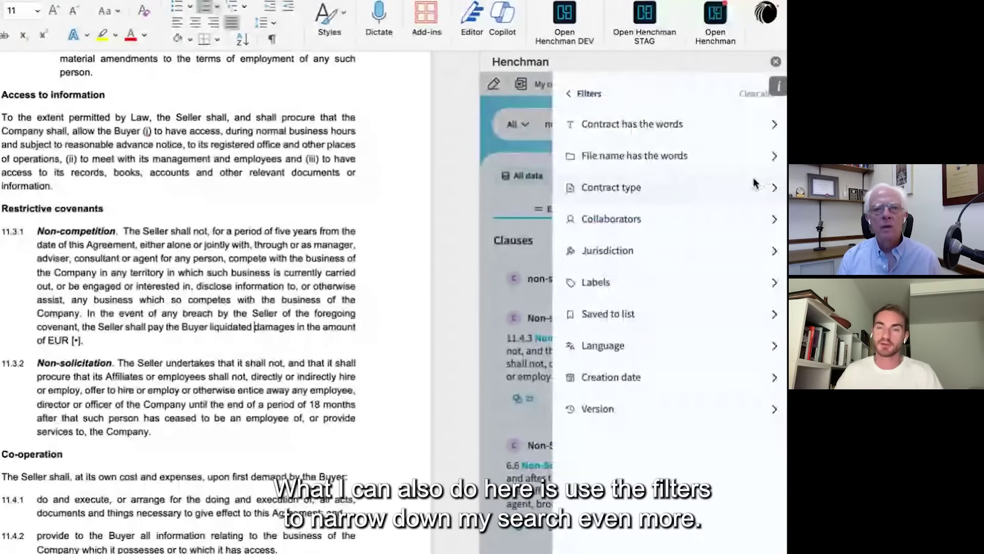
{"action": "left_click", "coordinate": [755, 183]}
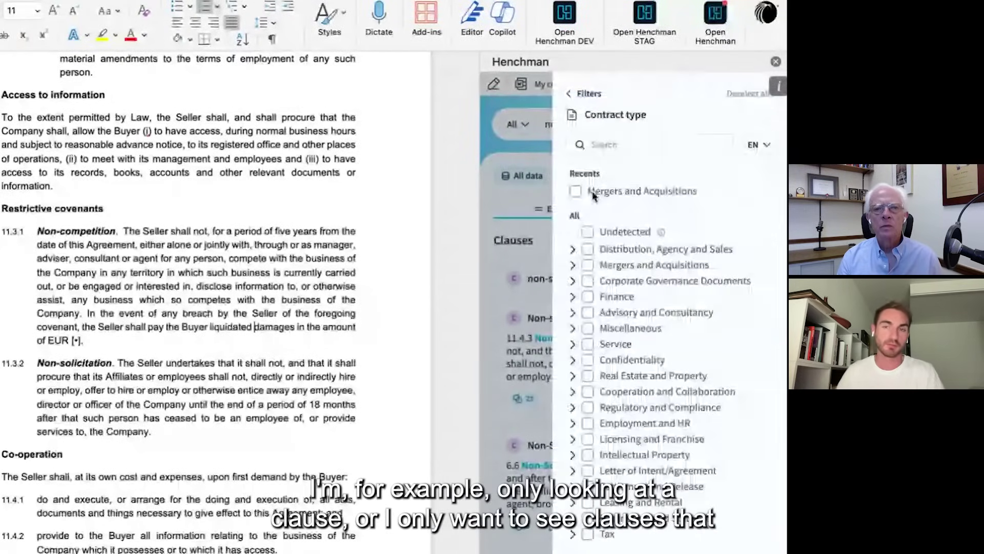
{"action": "left_click", "coordinate": [655, 193]}
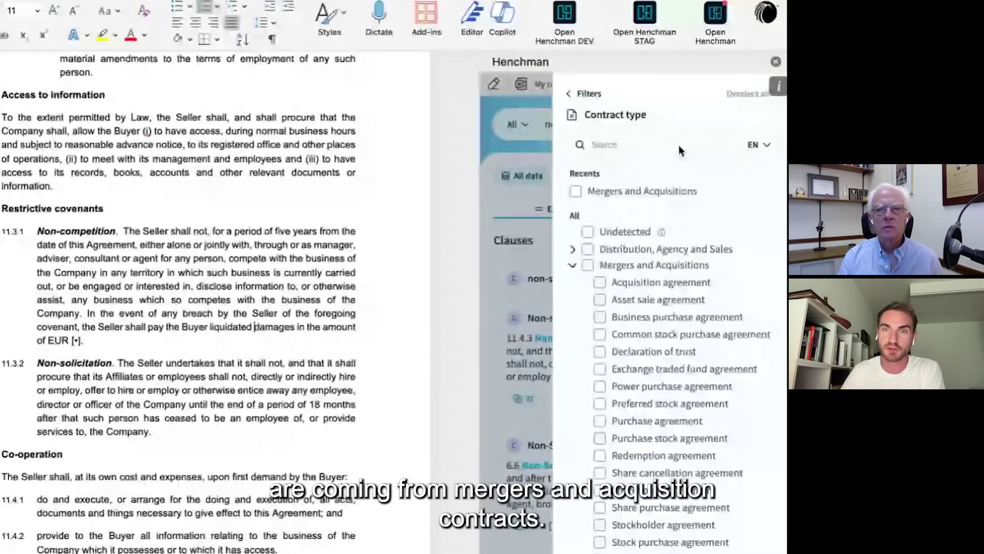
{"action": "left_click", "coordinate": [576, 191]}
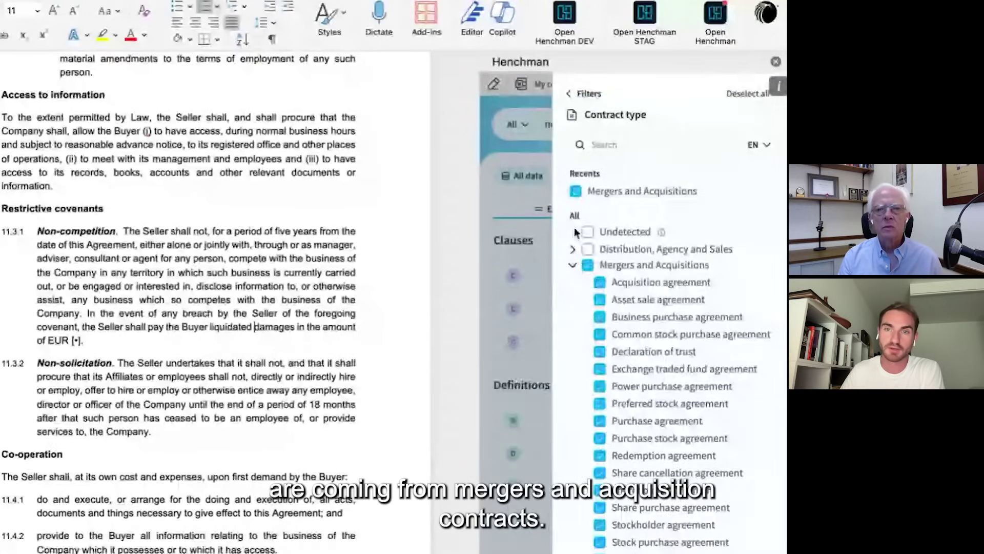
{"action": "left_click", "coordinate": [571, 98]}
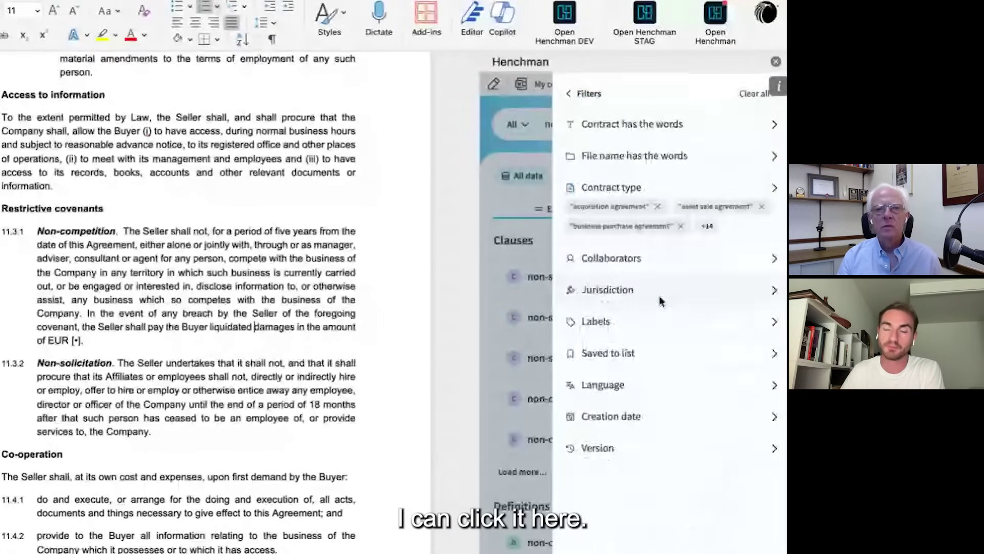
Add a collaborator filter for one colleague, leaving two results.
{"action": "left_click", "coordinate": [673, 260]}
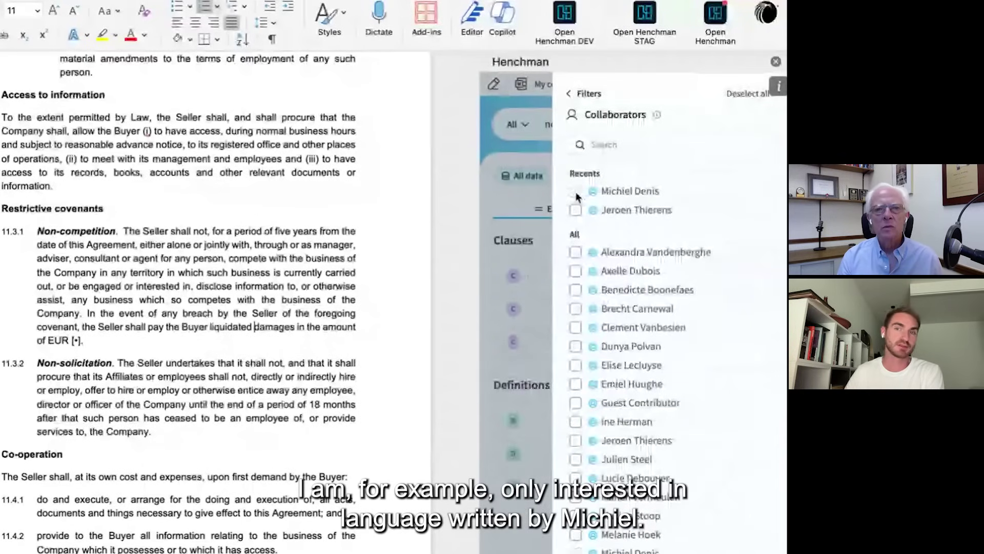
{"action": "left_click", "coordinate": [576, 192]}
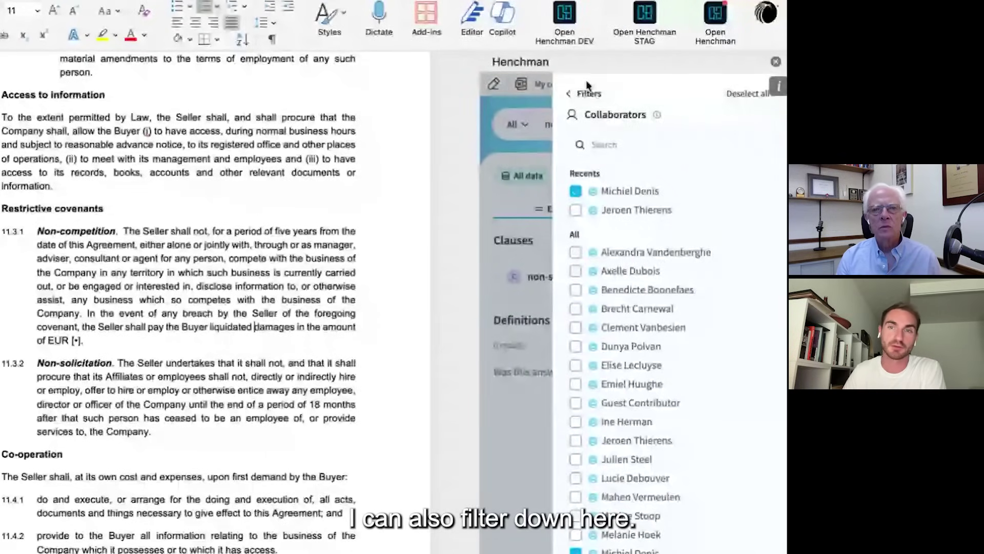
{"action": "left_click", "coordinate": [584, 95]}
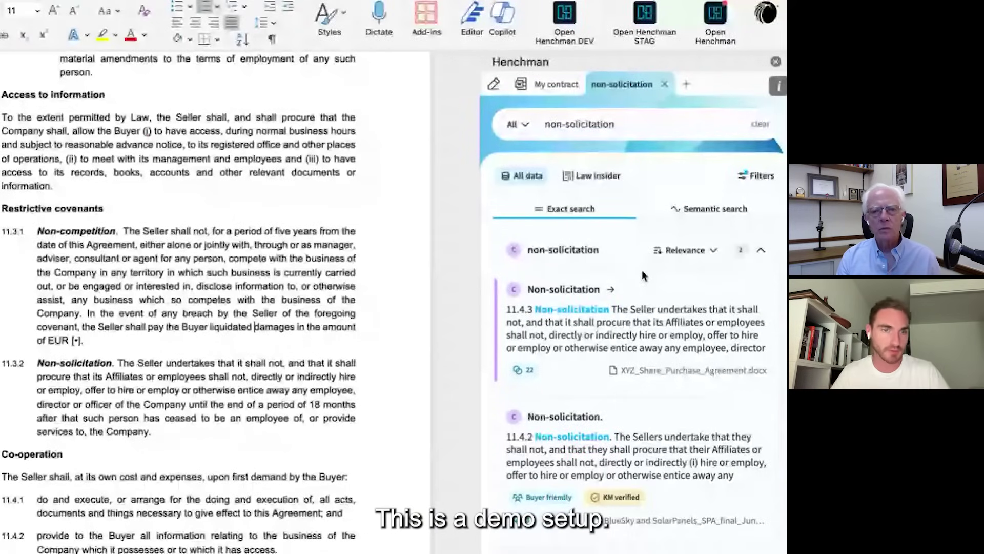
Redline the 11.4.3 and 11.4.2 precedents against contract clause 11.3.2, then view 11.4.2 clean.
{"action": "triple_click", "coordinate": [108, 405]}
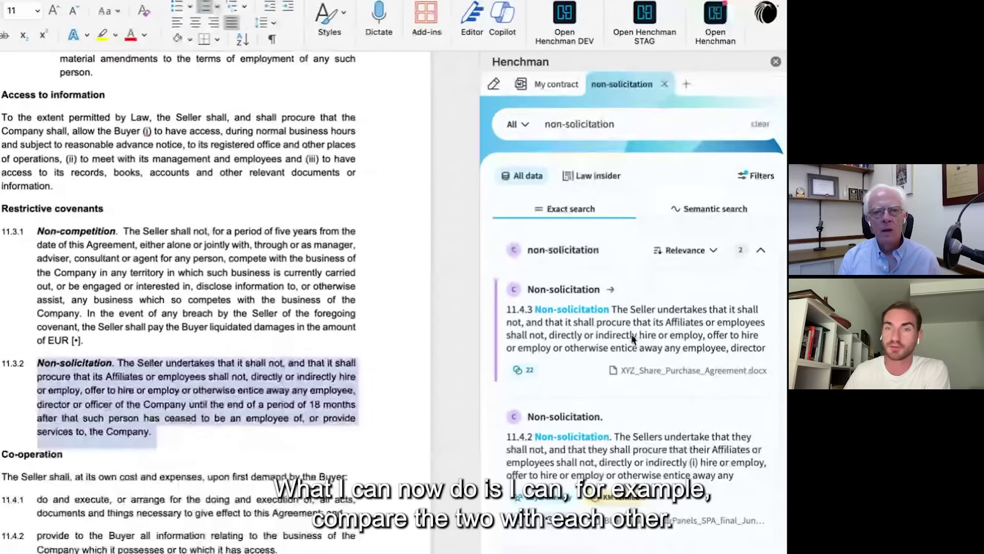
{"action": "left_click", "coordinate": [634, 338]}
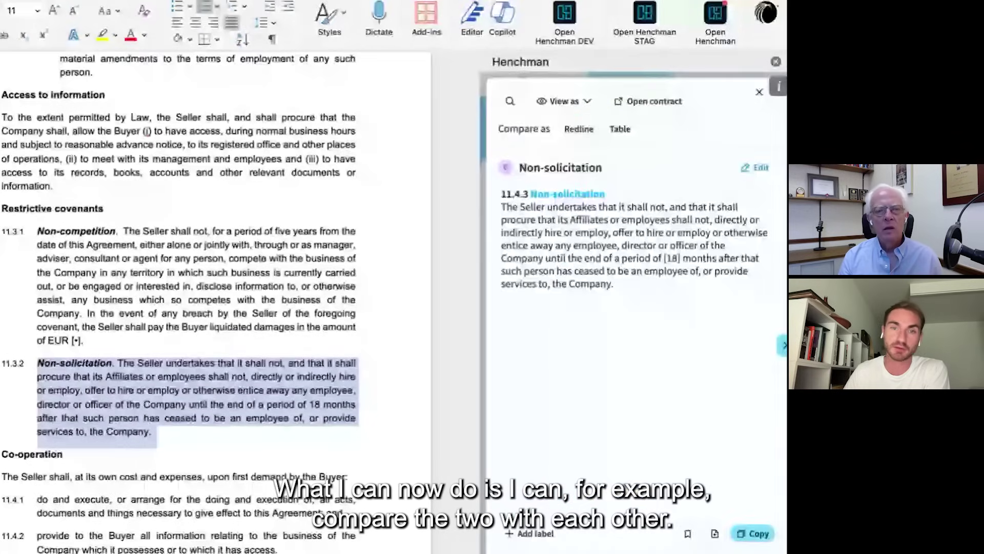
{"action": "left_click", "coordinate": [578, 131]}
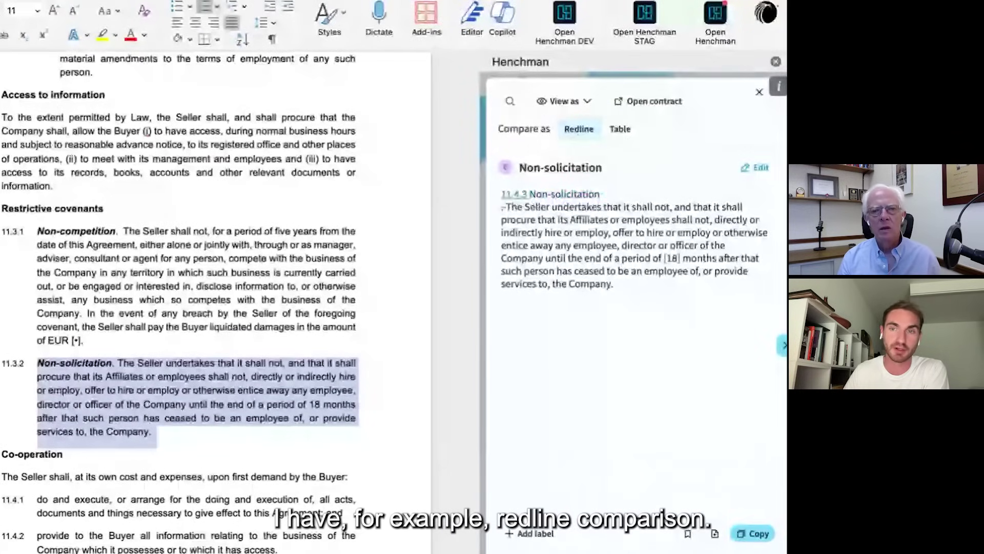
{"action": "left_click", "coordinate": [783, 346]}
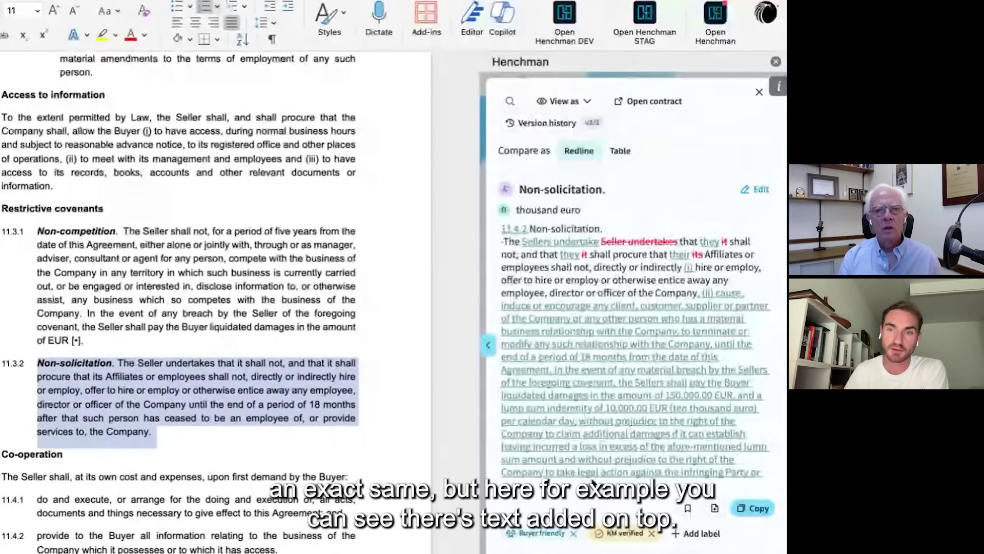
{"action": "left_click", "coordinate": [754, 190]}
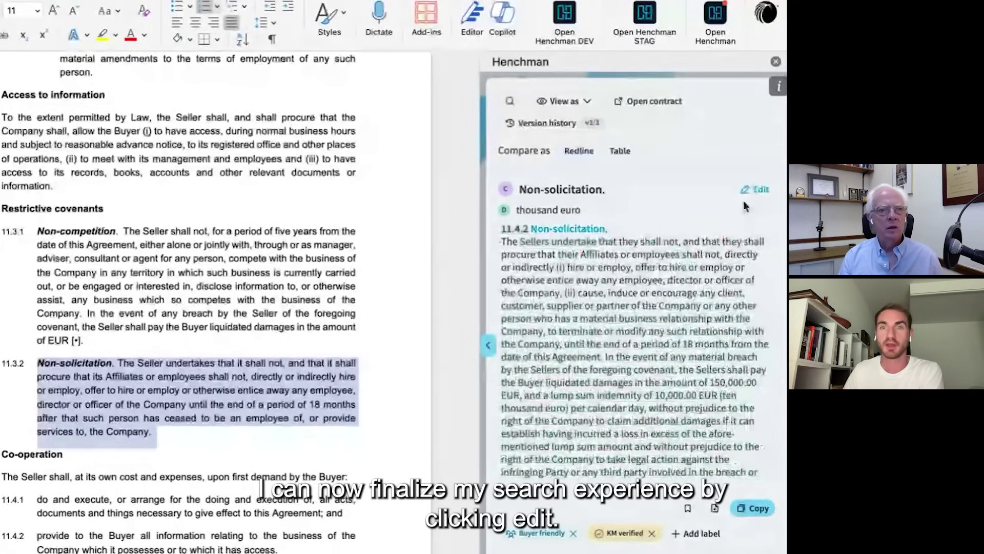
Edit the 11.4.2 precedent, replacing 'Sellers' with 'Seller' throughout.
{"action": "left_click", "coordinate": [756, 189]}
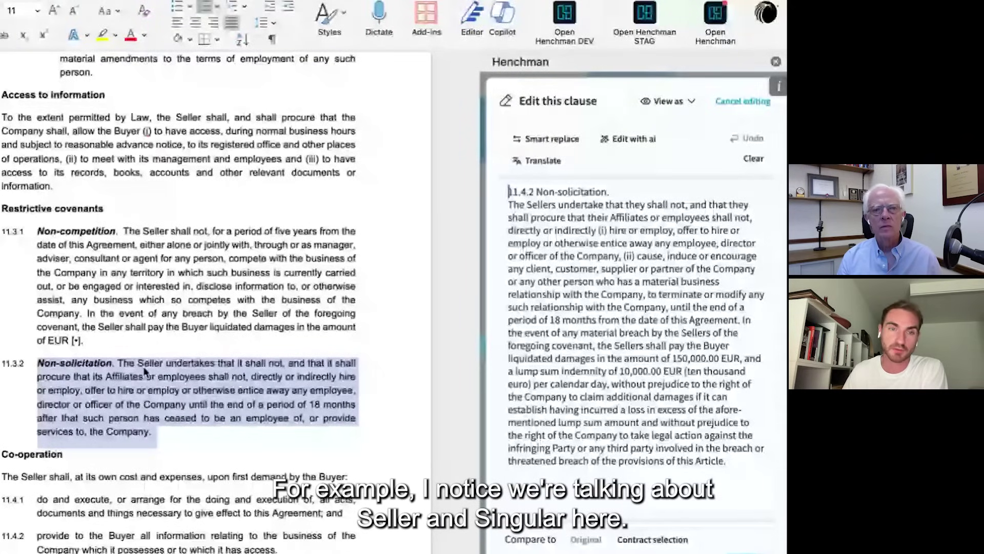
{"action": "double_click", "coordinate": [547, 207]}
{"action": "key", "text": "Tab"}
{"action": "type", "text": "S"}
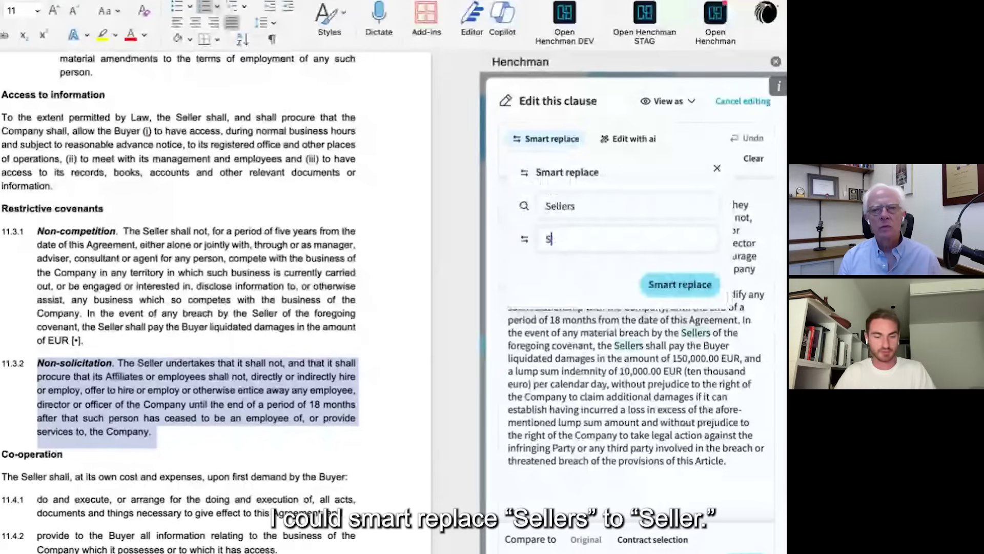
{"action": "type", "text": "eller"}
{"action": "key", "text": "Return"}
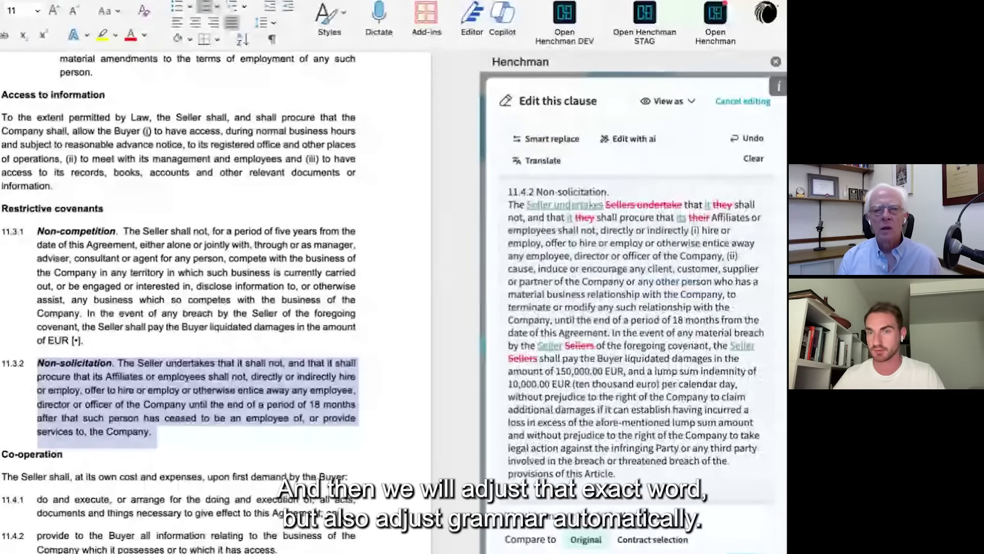
Check AI suggestions, then compare the edited clause with the original and the contract selection.
{"action": "left_click", "coordinate": [634, 146]}
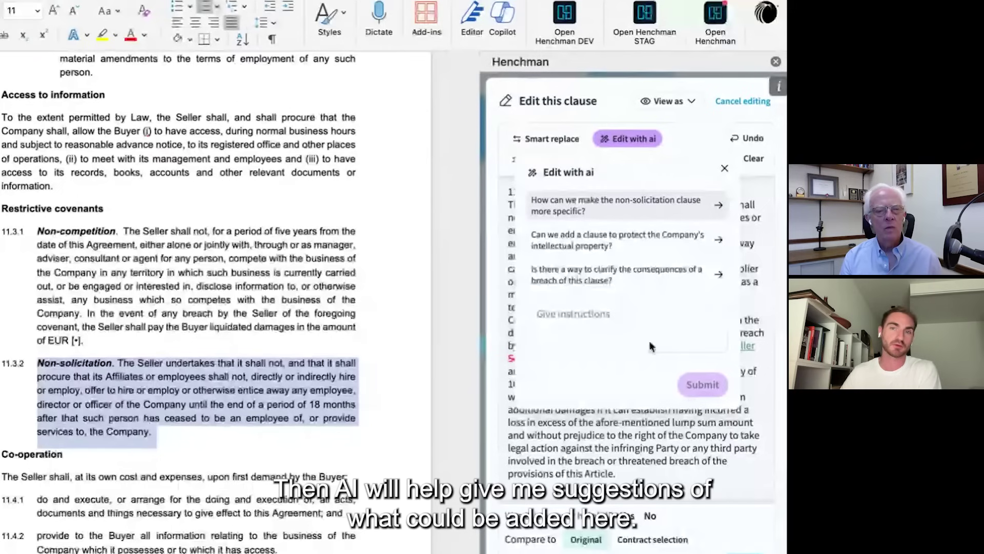
{"action": "key", "text": "Escape"}
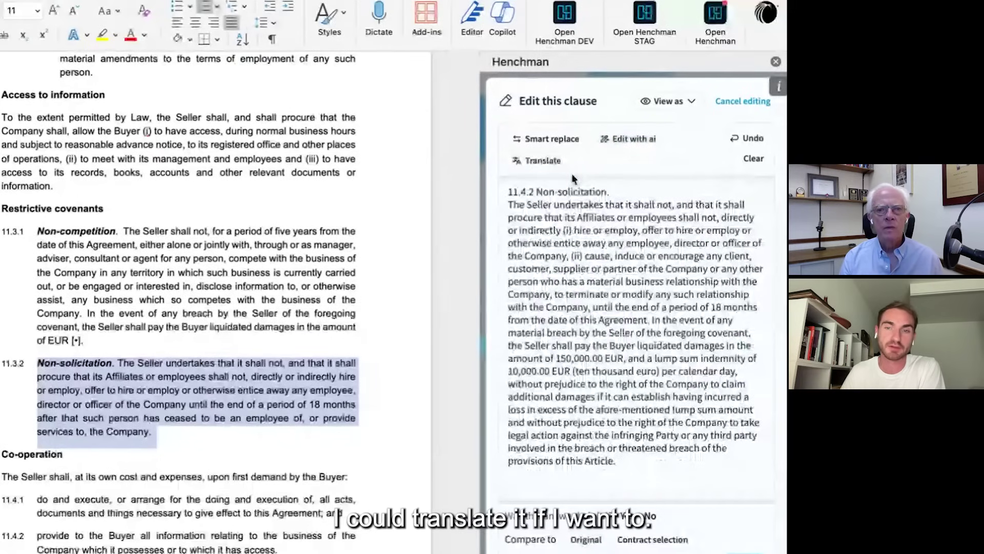
{"action": "left_click", "coordinate": [578, 546]}
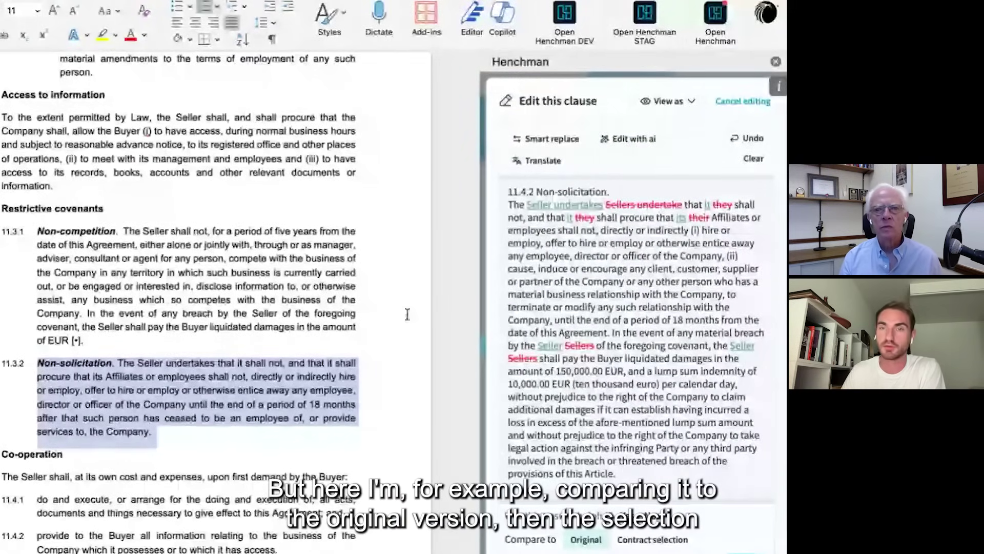
{"action": "left_click", "coordinate": [657, 543]}
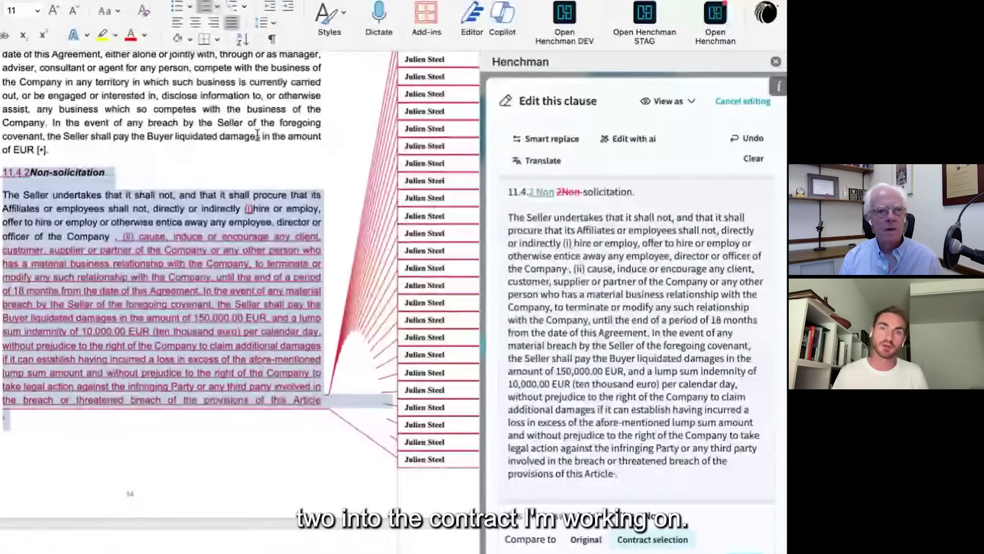
Exit clause editing to the search results, deselect clause 11.4.2, and scroll to Restrictive covenants.
{"action": "left_click", "coordinate": [761, 102]}
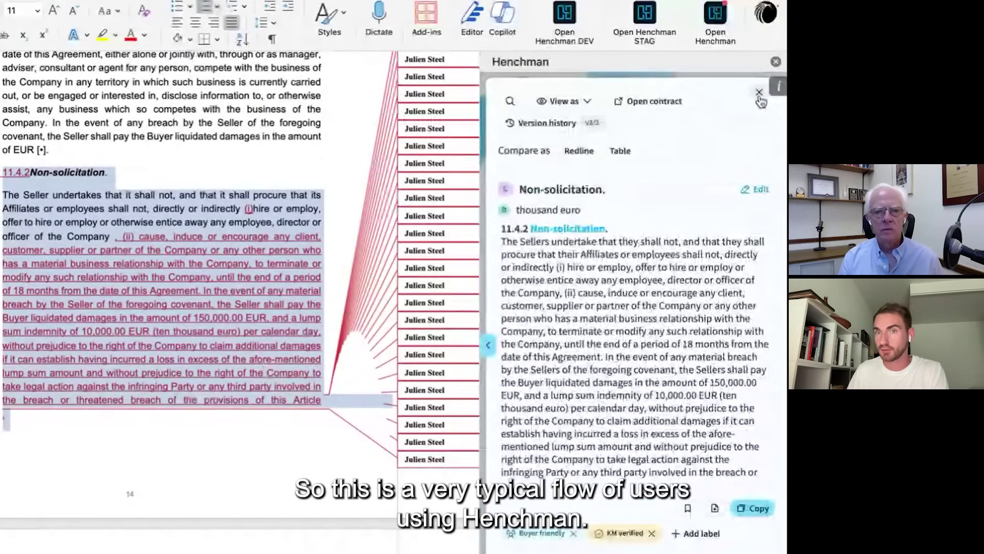
{"action": "left_click", "coordinate": [760, 94]}
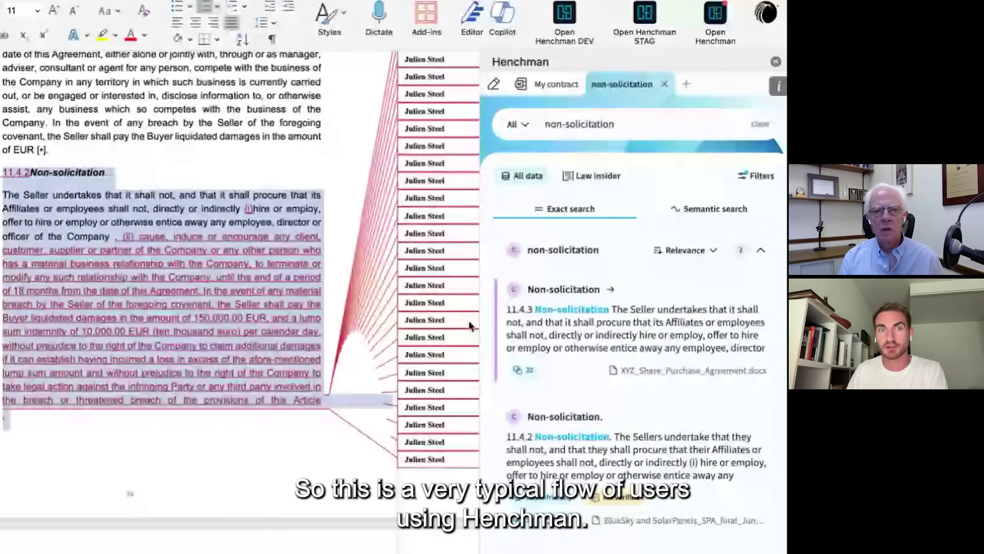
{"action": "left_click", "coordinate": [150, 207]}
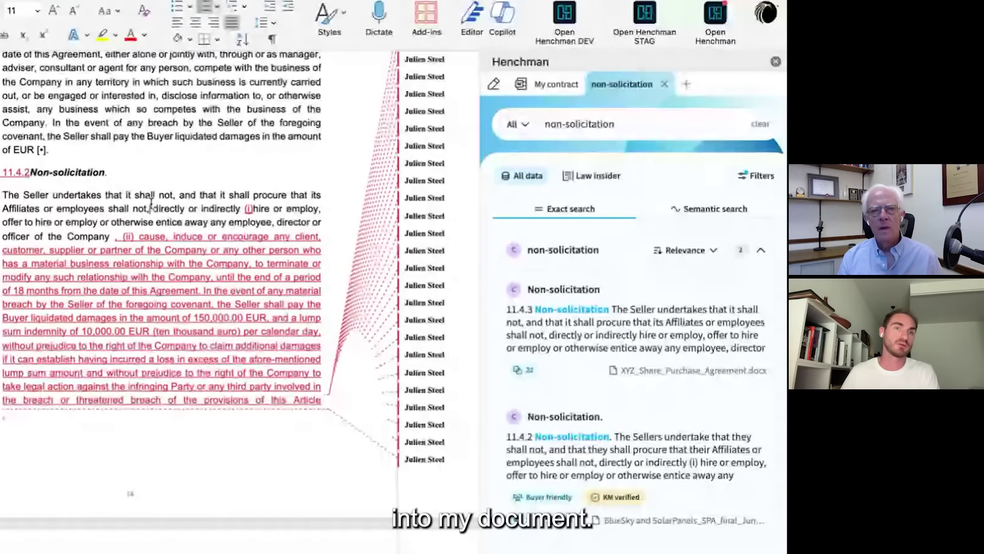
{"action": "scroll", "coordinate": [80, 210], "scroll_direction": "up", "scroll_amount": 2}
{"action": "scroll", "coordinate": [80, 210], "scroll_direction": "up", "scroll_amount": 3}
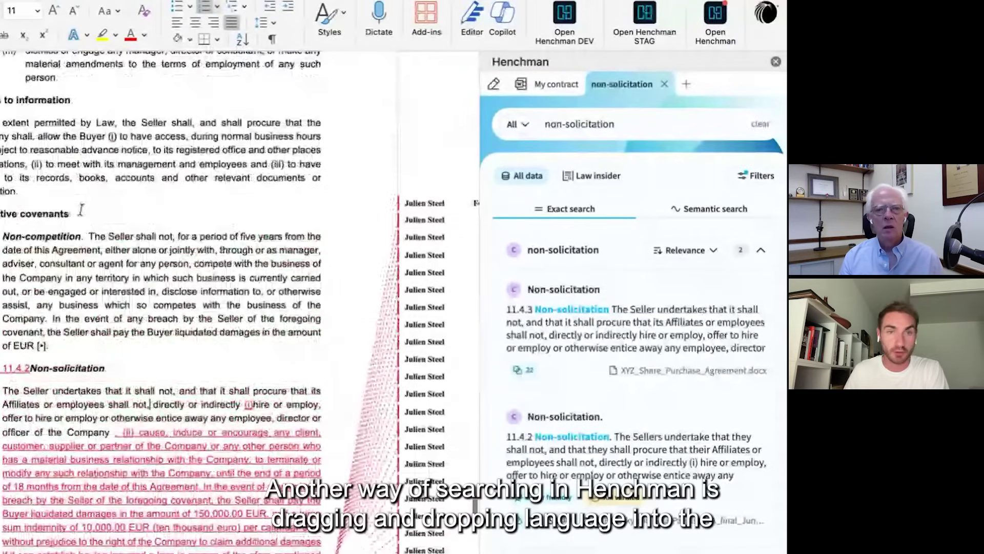
In a new Henchman tab, drag the contract's Non-competition paragraph into the search box.
{"action": "left_click", "coordinate": [687, 85]}
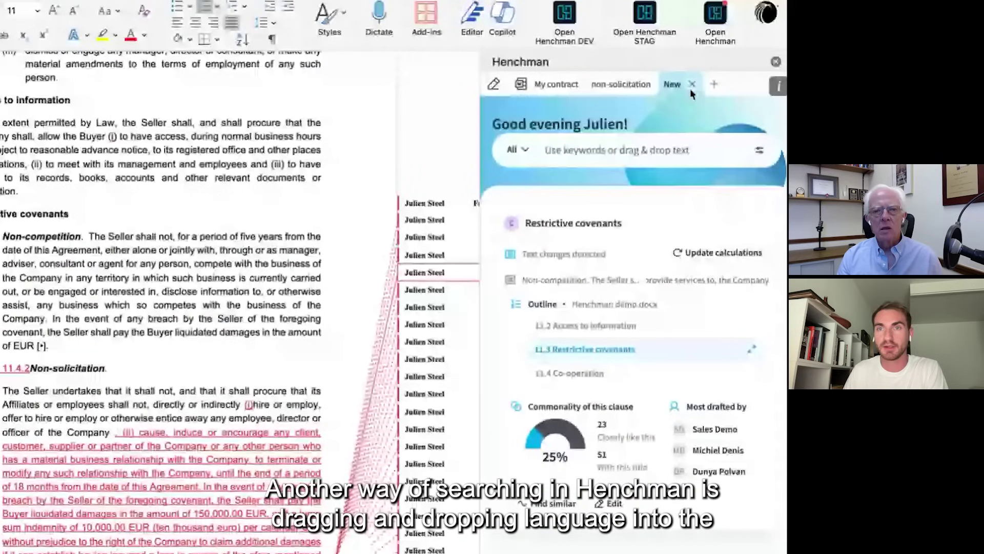
{"action": "triple_click", "coordinate": [139, 272]}
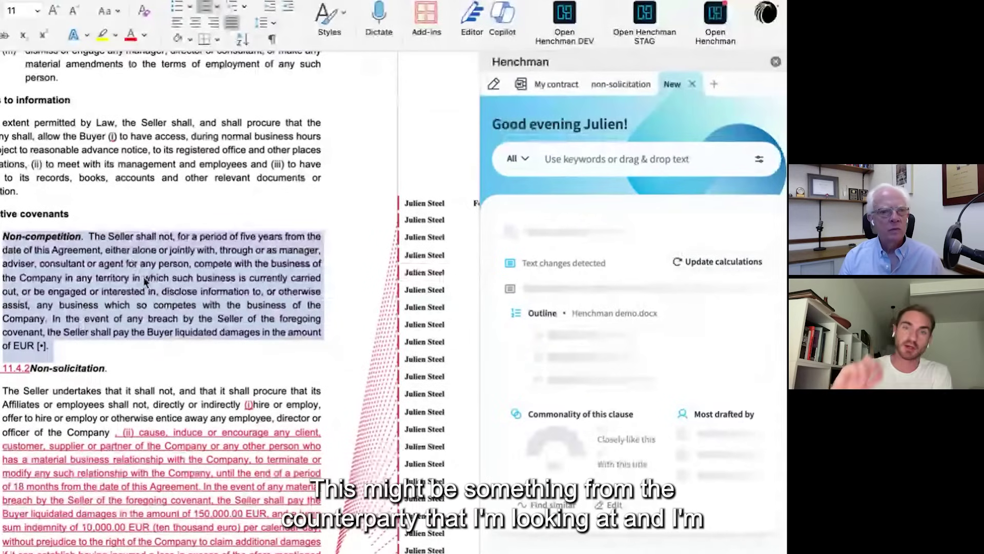
{"action": "mouse_move", "coordinate": [146, 281]}
{"action": "left_mouse_down"}
{"action": "mouse_move", "coordinate": [618, 369]}
{"action": "mouse_move", "coordinate": [567, 469]}
{"action": "left_mouse_up"}
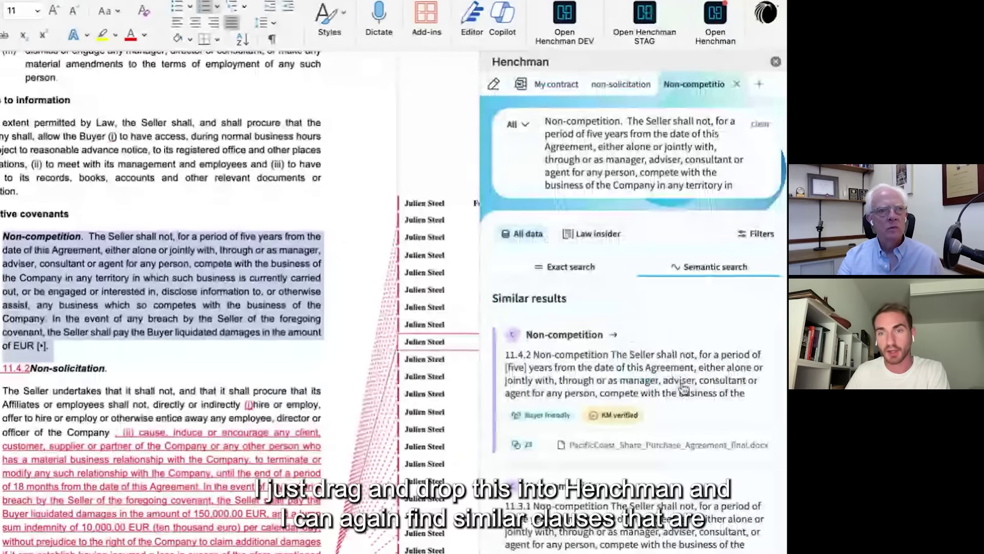
{"action": "scroll", "coordinate": [683, 388], "scroll_direction": "down", "scroll_amount": 5}
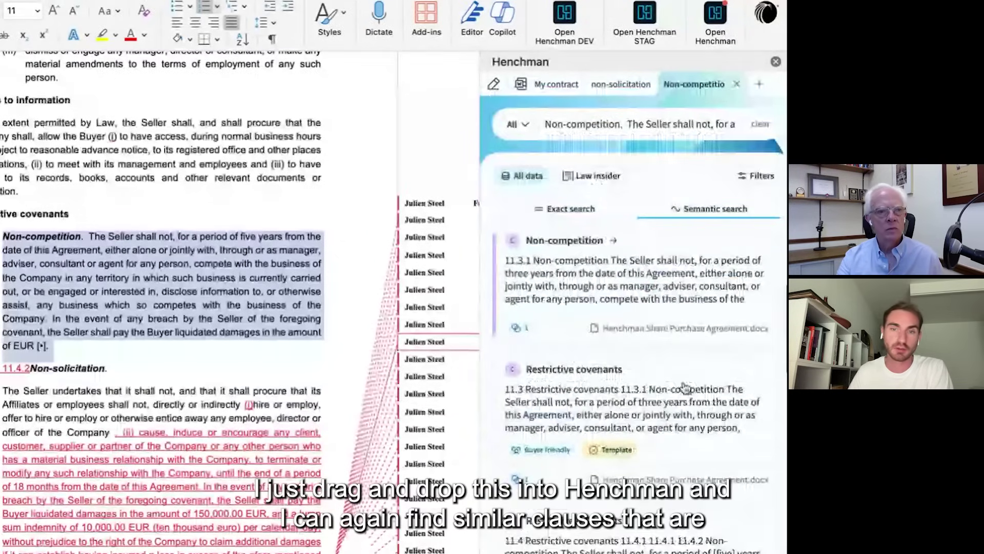
{"action": "scroll", "coordinate": [685, 388], "scroll_direction": "up", "scroll_amount": 4}
{"action": "scroll", "coordinate": [686, 388], "scroll_direction": "up", "scroll_amount": 1}
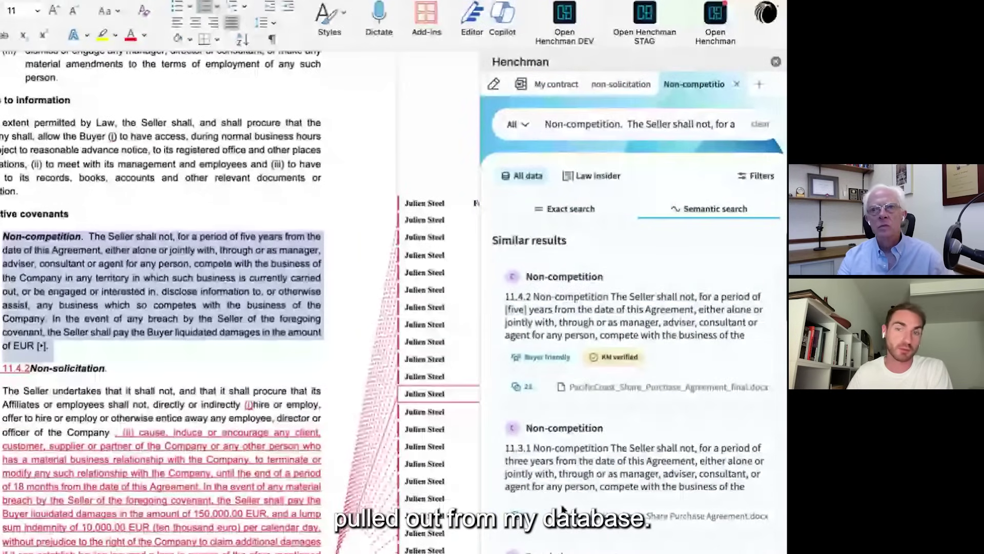
Compare result 11.3.1 Non-competition with the contract clause as a table.
{"action": "left_click", "coordinate": [661, 463]}
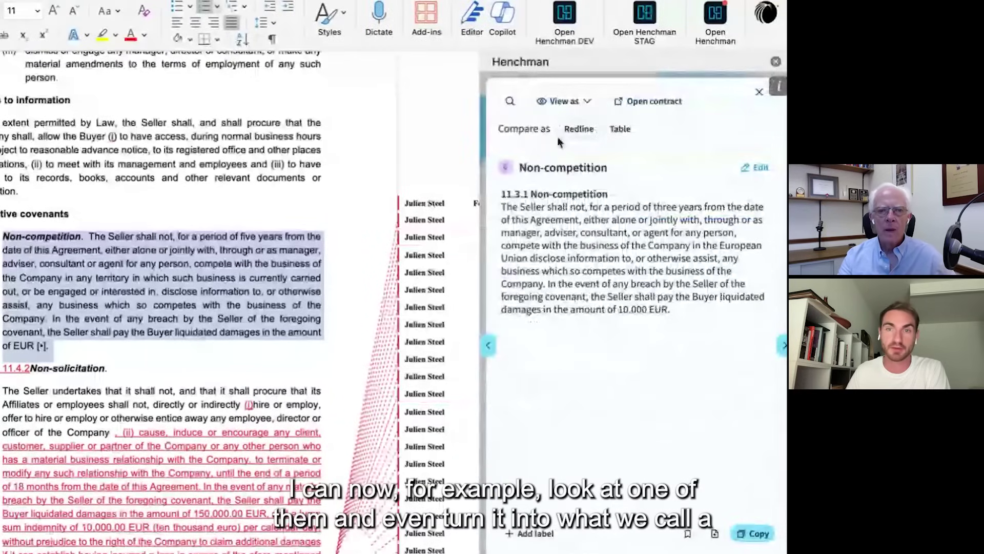
{"action": "left_click", "coordinate": [621, 129]}
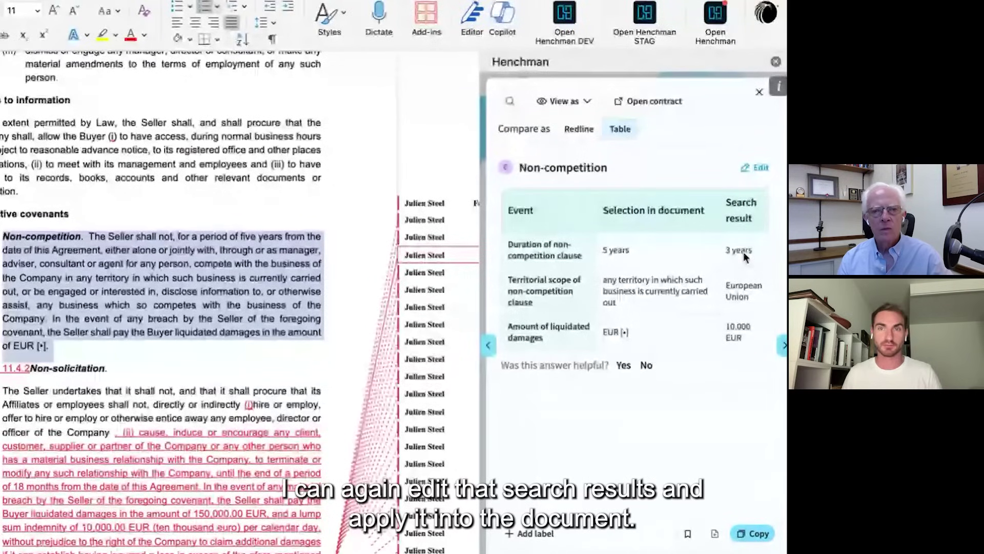
Close the table comparison and start a new Henchman search tab.
{"action": "left_click", "coordinate": [760, 92]}
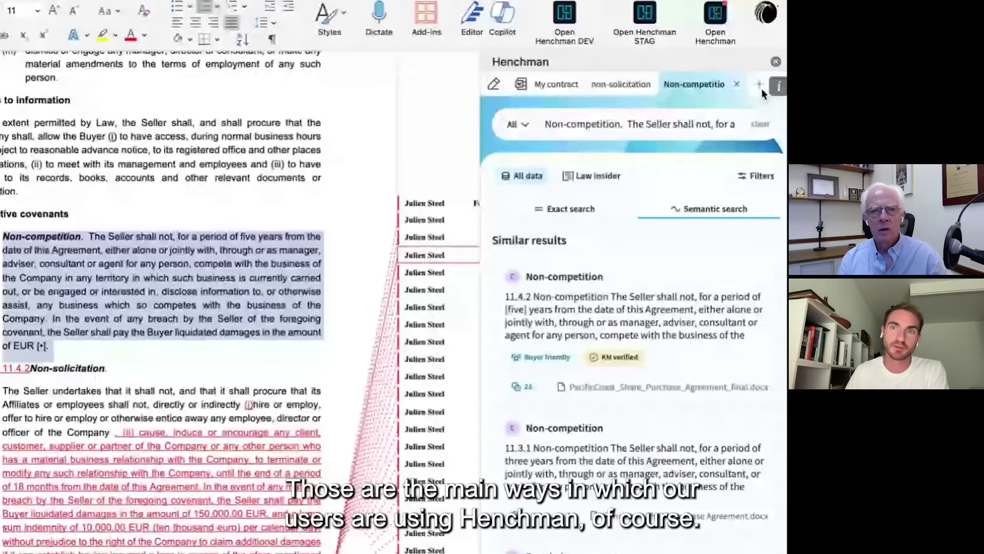
{"action": "left_click", "coordinate": [760, 86]}
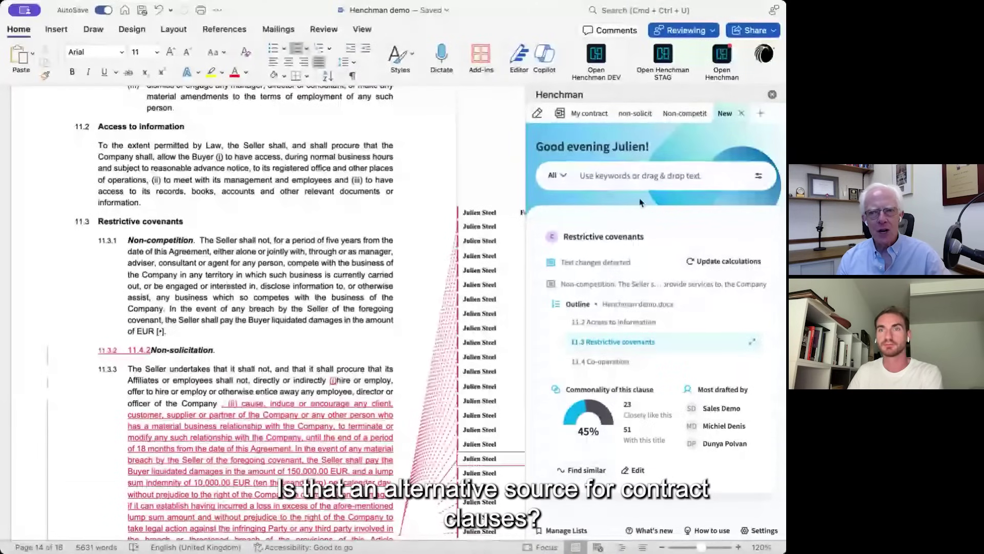
Search Henchman for 'losses' and expand the losses definitions.
{"action": "left_click", "coordinate": [671, 175]}
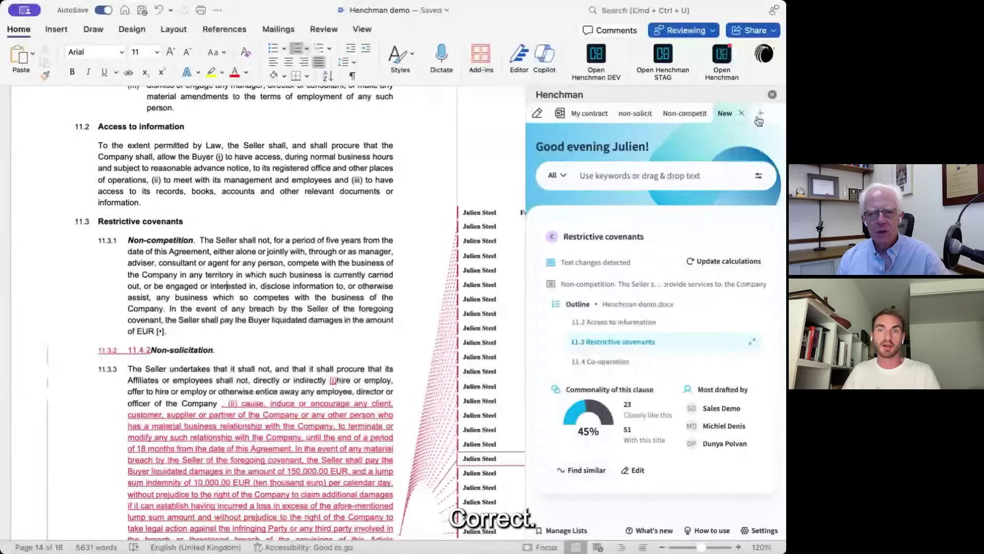
{"action": "type", "text": "losses"}
{"action": "scroll", "coordinate": [642, 351], "scroll_direction": "down", "scroll_amount": 3}
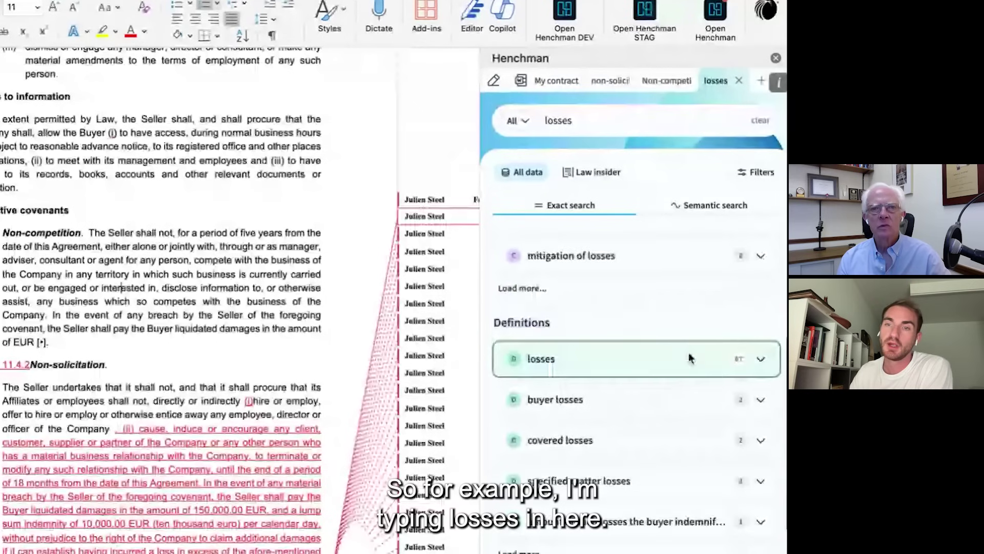
{"action": "left_click", "coordinate": [687, 355]}
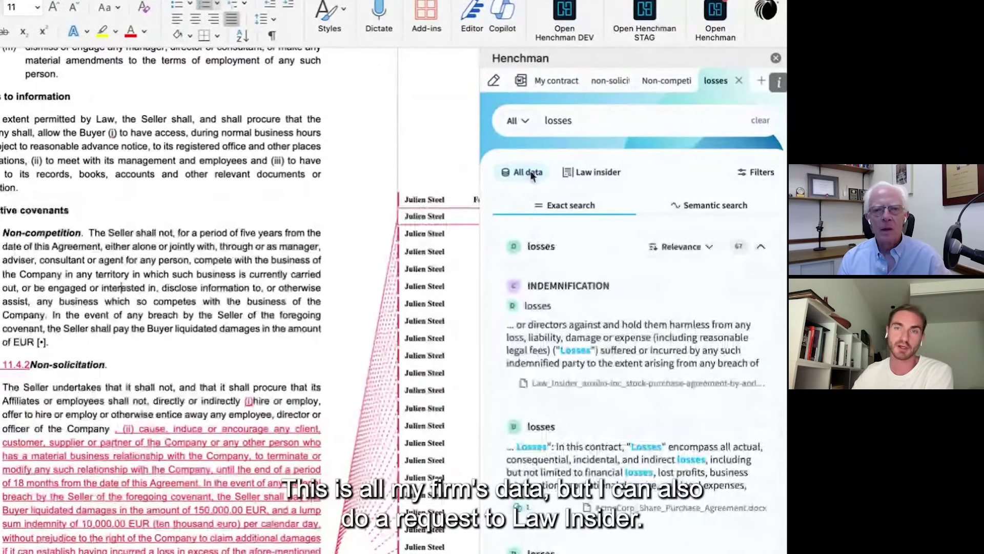
Switch the losses search to Law Insider and glance at its filters.
{"action": "left_click", "coordinate": [594, 174]}
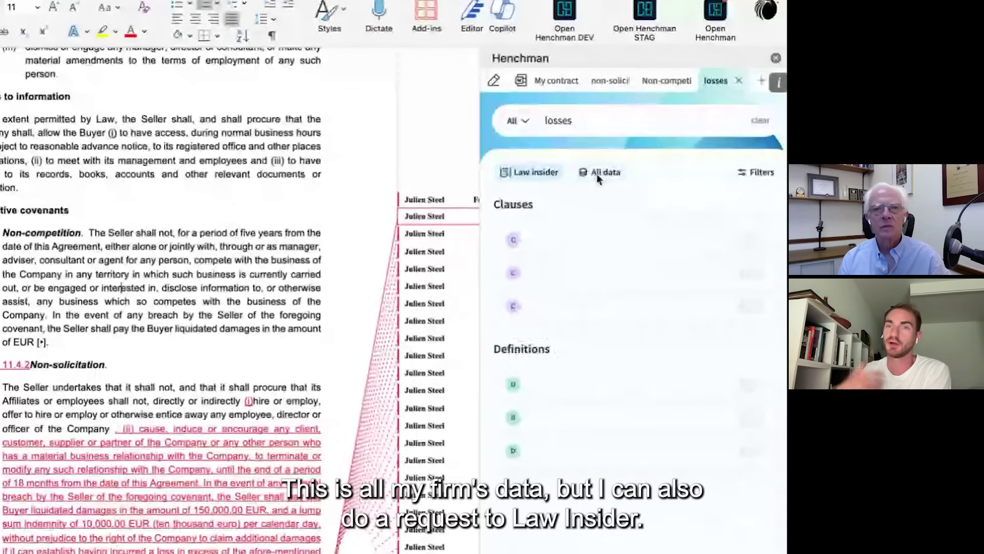
{"action": "left_click", "coordinate": [759, 175]}
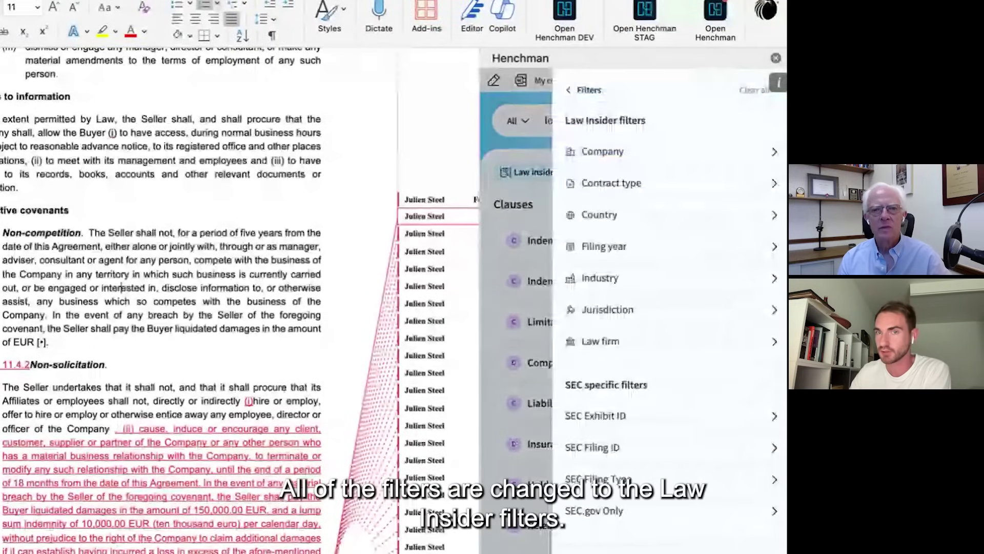
{"action": "left_click", "coordinate": [539, 217]}
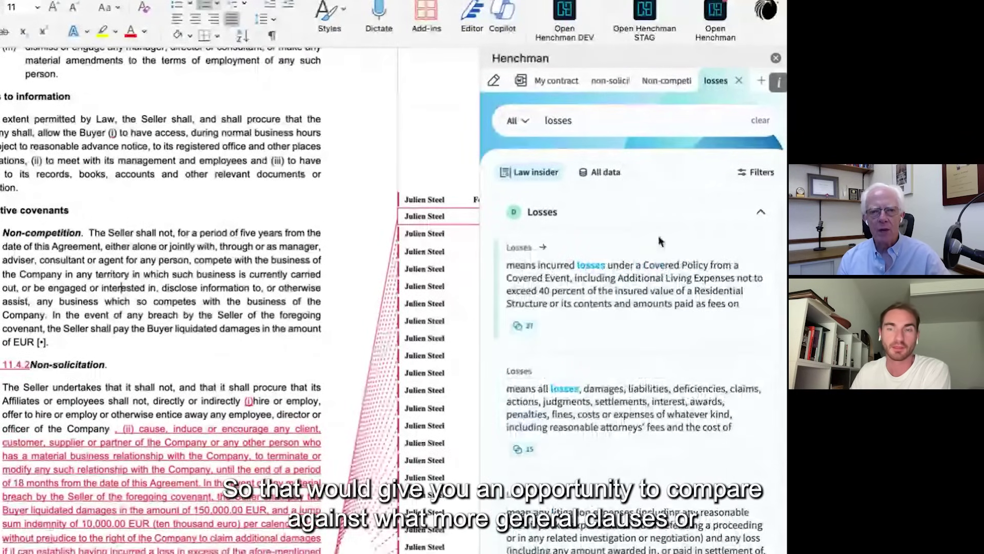
Clear the Law Insider 'losses' search, returning to the Restrictive covenants overview.
{"action": "left_click", "coordinate": [759, 121]}
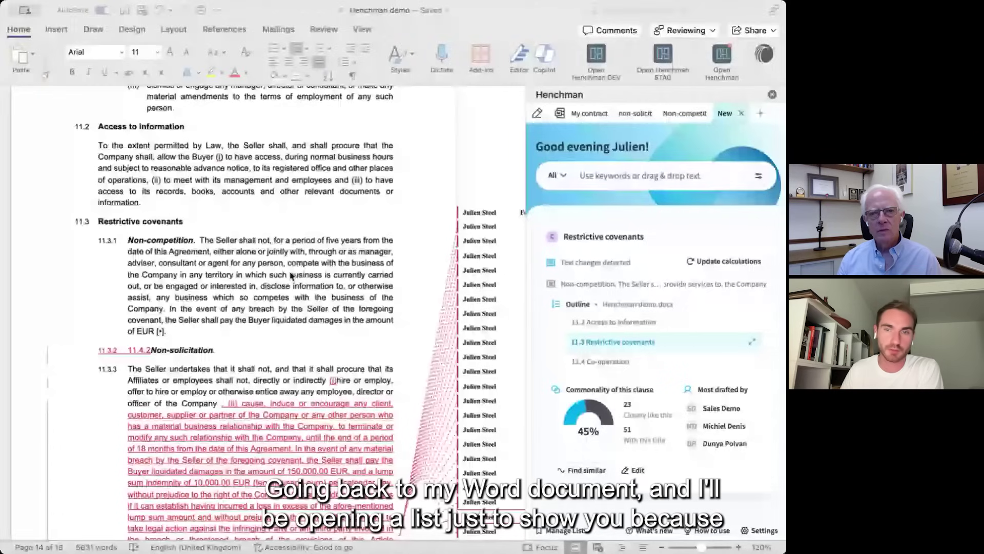
Open the Warranties clause's version history from the My favourites list.
{"action": "left_click", "coordinate": [559, 530]}
{"action": "left_click", "coordinate": [579, 257]}
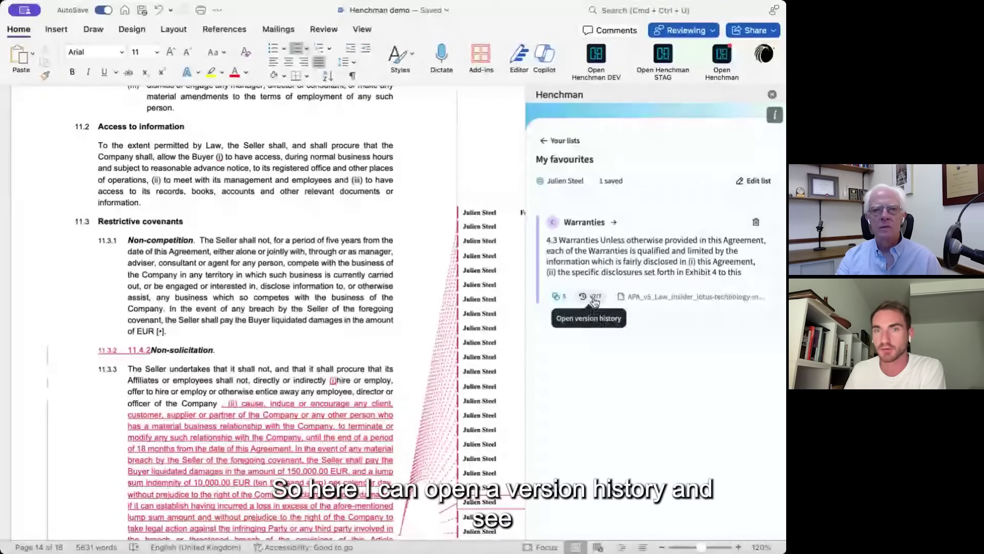
{"action": "left_click", "coordinate": [594, 299]}
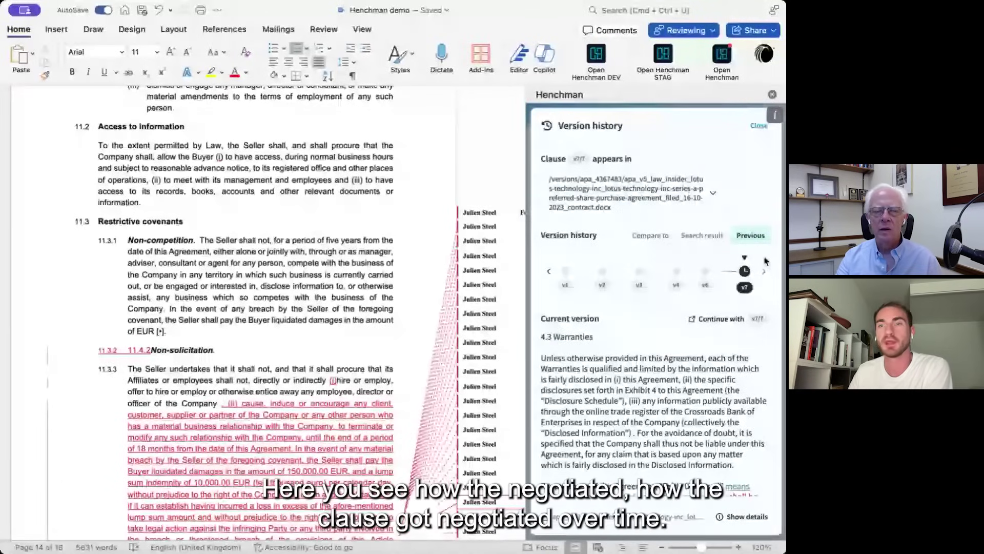
{"action": "scroll", "coordinate": [688, 404], "scroll_direction": "down", "scroll_amount": 5}
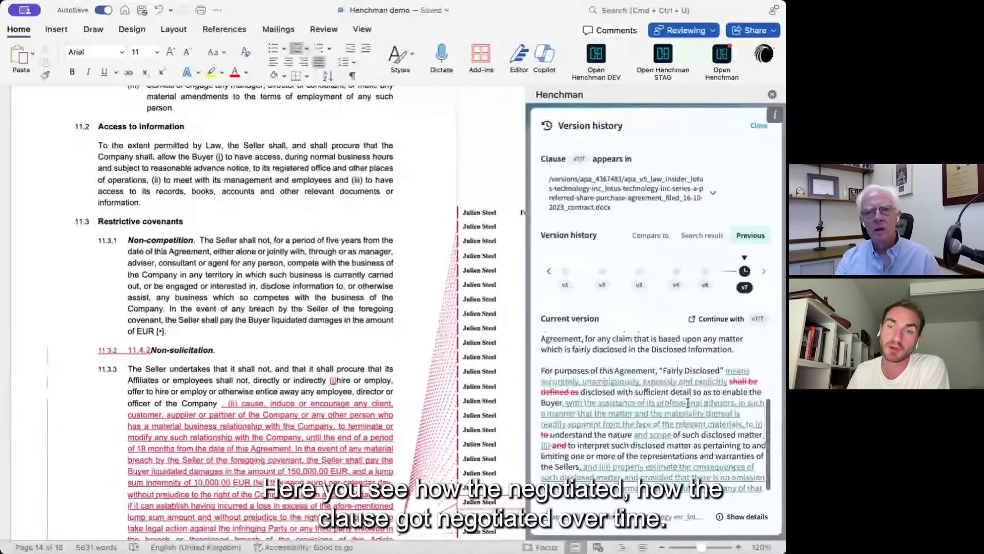
{"action": "scroll", "coordinate": [688, 404], "scroll_direction": "down", "scroll_amount": 1}
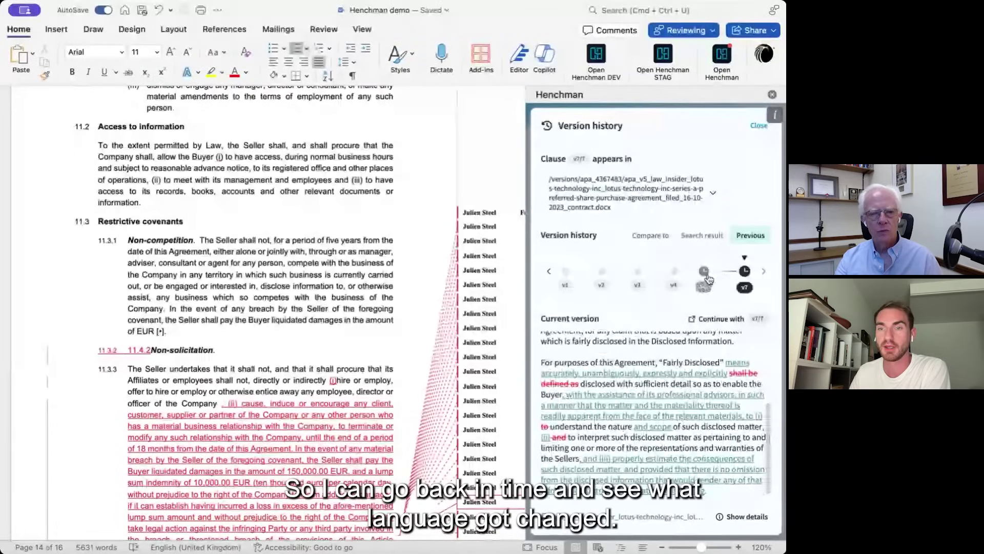
Step back through Warranties versions v6, v5, v3 and v1.
{"action": "left_click", "coordinate": [707, 275]}
{"action": "left_click_drag", "start_coordinate": [702, 274], "coordinate": [677, 272]}
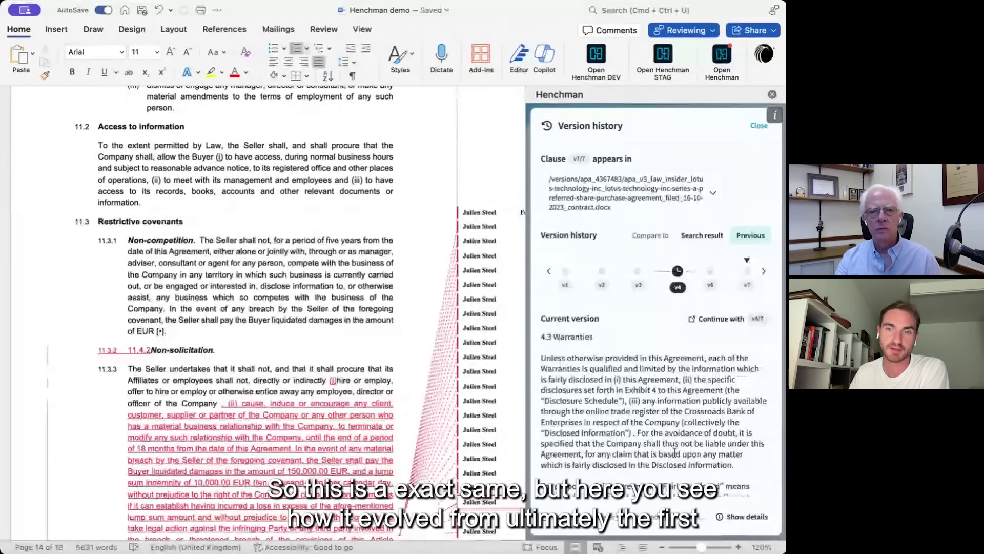
{"action": "scroll", "coordinate": [633, 411], "scroll_direction": "down", "scroll_amount": 3}
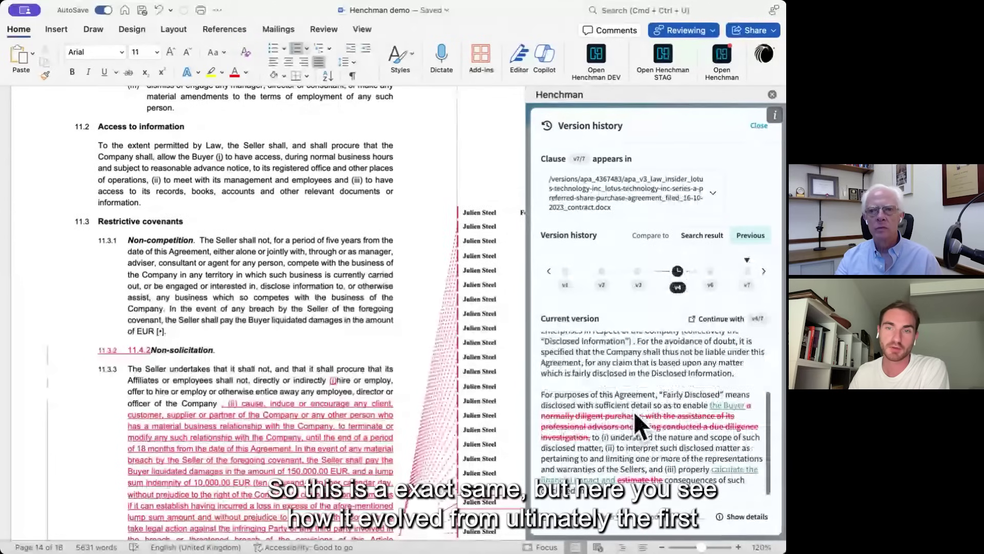
{"action": "left_click", "coordinate": [645, 281]}
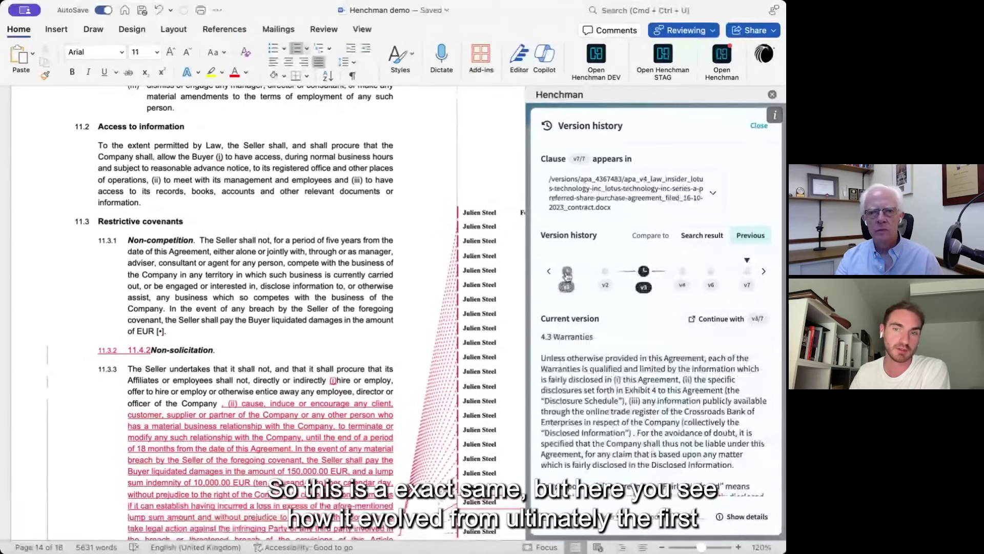
{"action": "left_click", "coordinate": [567, 274]}
{"action": "scroll", "coordinate": [601, 386], "scroll_direction": "down", "scroll_amount": 3}
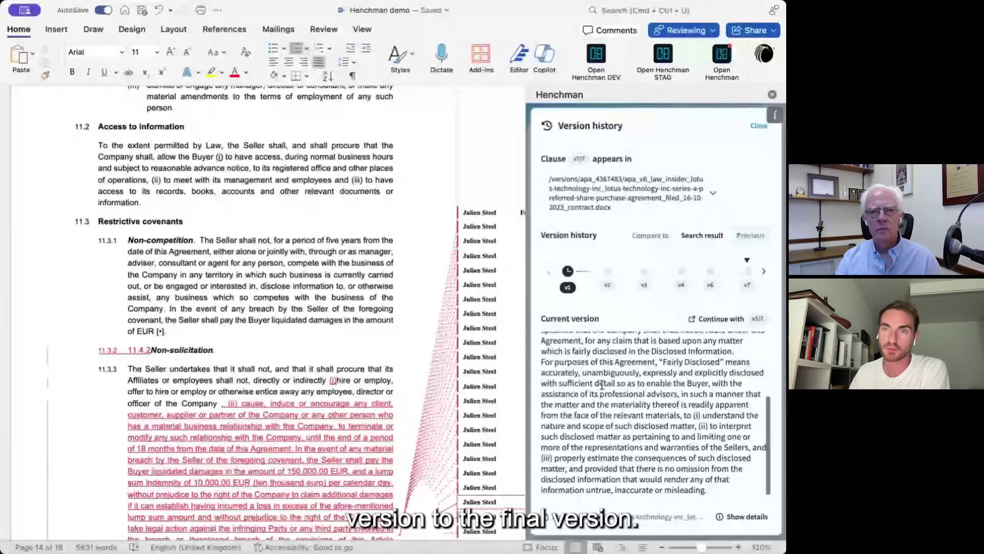
{"action": "scroll", "coordinate": [601, 386], "scroll_direction": "up", "scroll_amount": 3}
Return to version v7 and show its source file details, jurisdiction Hong Kong.
{"action": "left_click", "coordinate": [760, 277]}
{"action": "scroll", "coordinate": [690, 399], "scroll_direction": "down", "scroll_amount": 3}
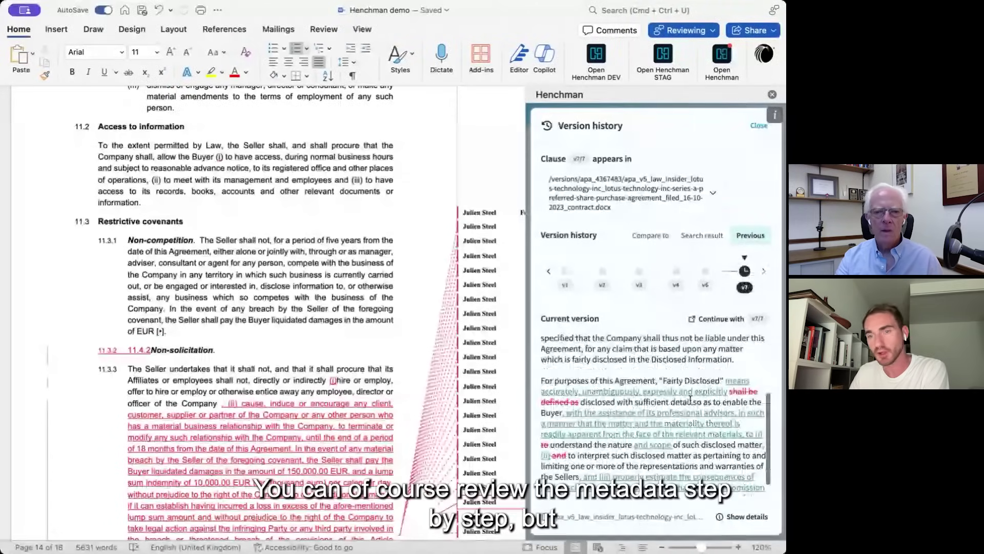
{"action": "left_click", "coordinate": [747, 517]}
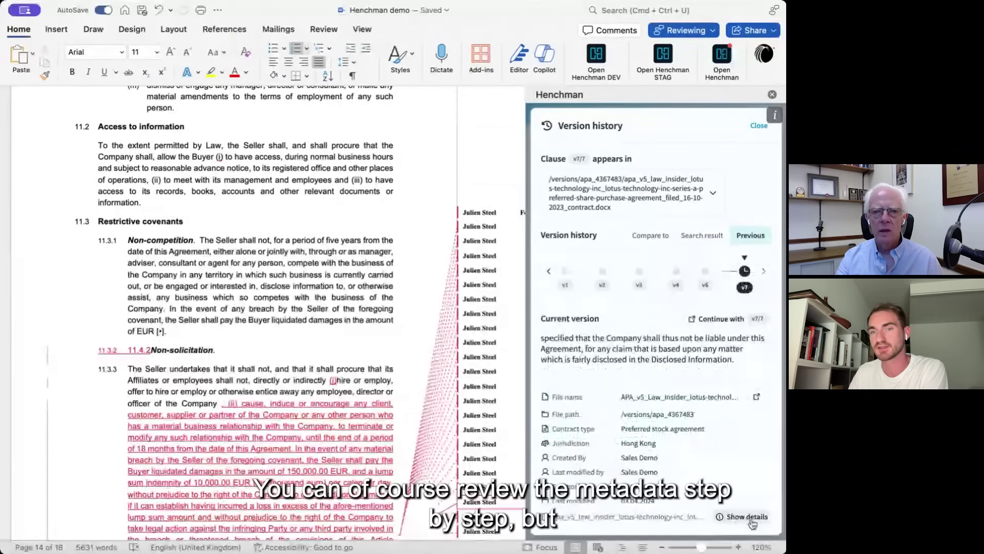